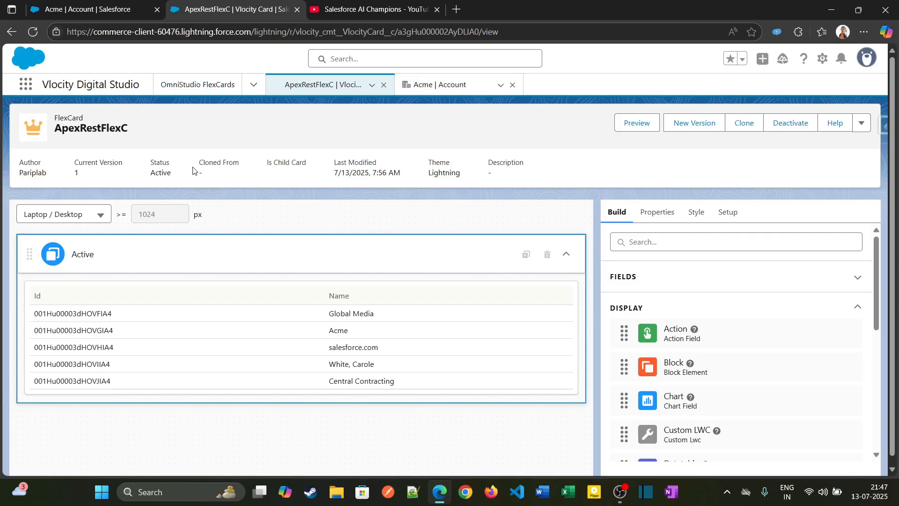
# Review the data source settings in the ApexRestFlexC FlexCard's setup
pyautogui.click(728, 212)
pyautogui.scroll(-2, 875, 291)
pyautogui.moveTo(875, 288); pyautogui.dragTo(884, 406)
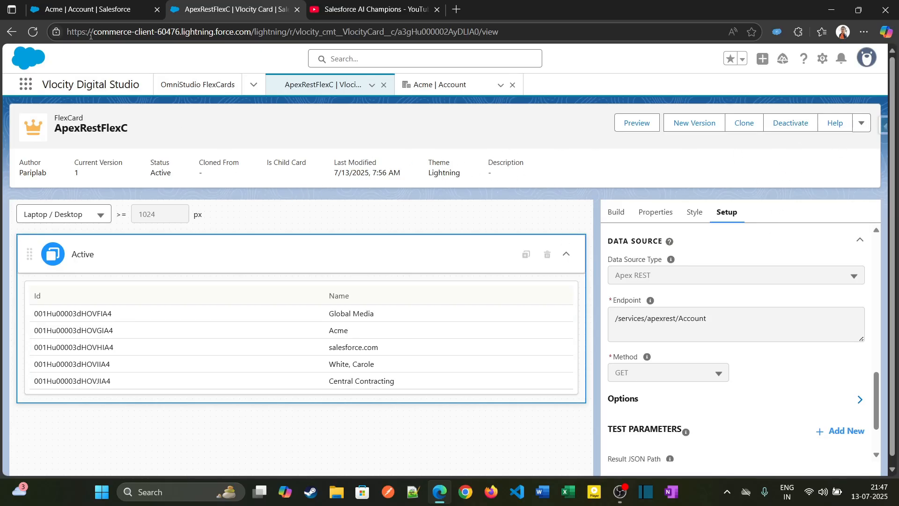
# Look over the Acme account record page, and return to the ApexRestFlexC FlexCard
pyautogui.click(101, 2)
pyautogui.scroll(-3, 185, 256)
pyautogui.scroll(3, 185, 256)
pyautogui.click(225, 16)
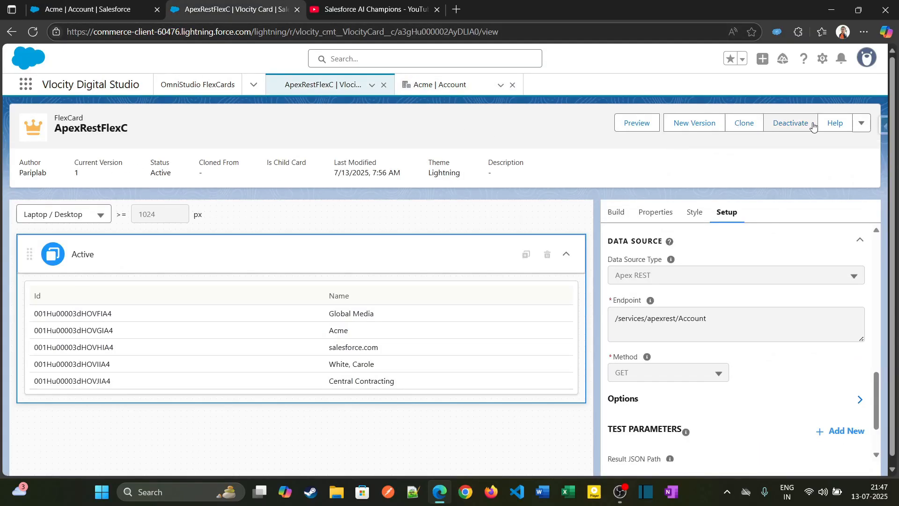
# Review the FlexCard's publish options, including Is Exposed and the page targets, and leave them without saving
pyautogui.click(862, 124)
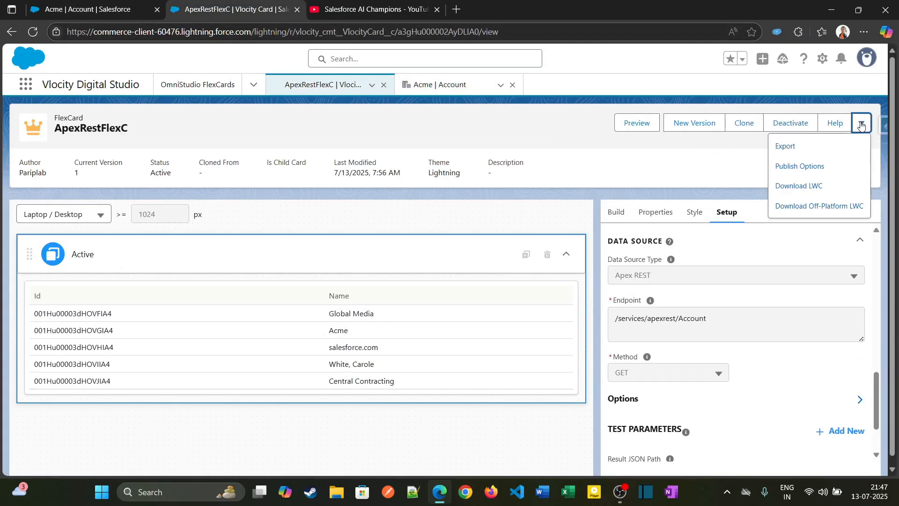
pyautogui.click(811, 175)
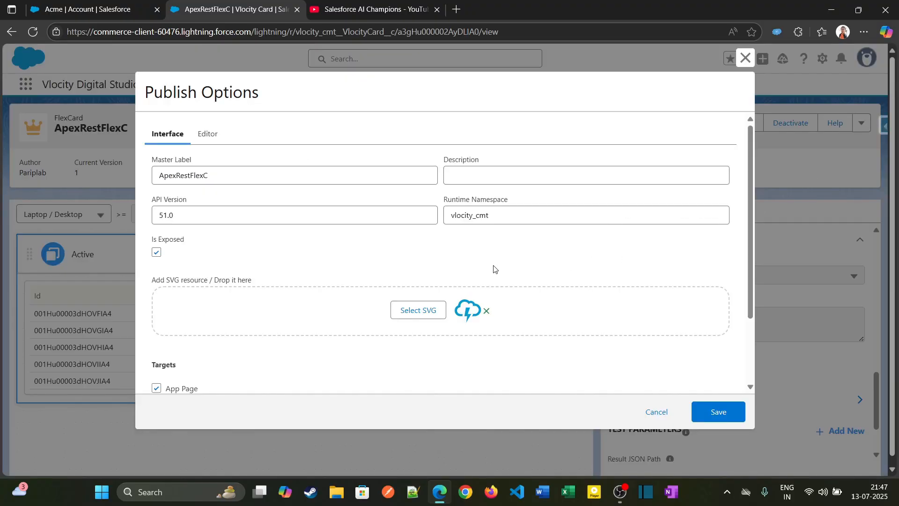
pyautogui.scroll(-2, 731, 187)
pyautogui.moveTo(145, 278); pyautogui.dragTo(184, 286)
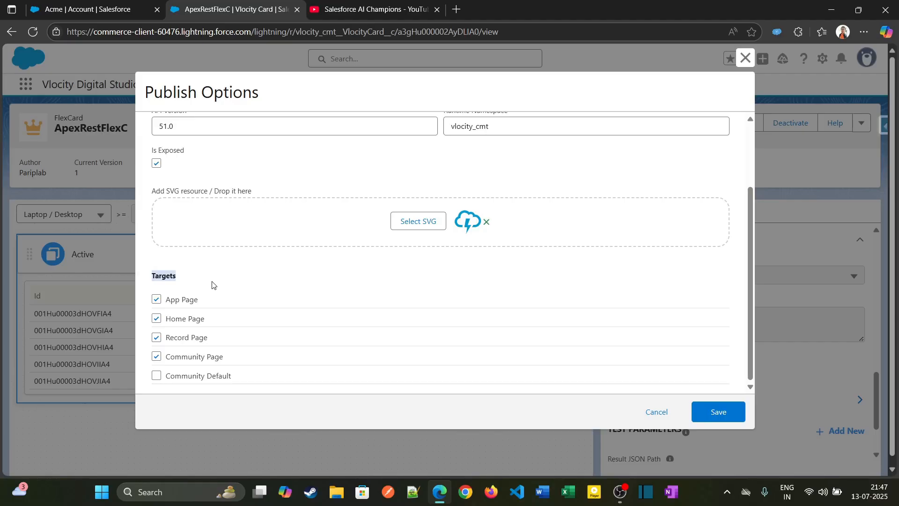
pyautogui.moveTo(151, 156); pyautogui.dragTo(192, 162)
pyautogui.click(191, 161)
pyautogui.scroll(-1, 180, 335)
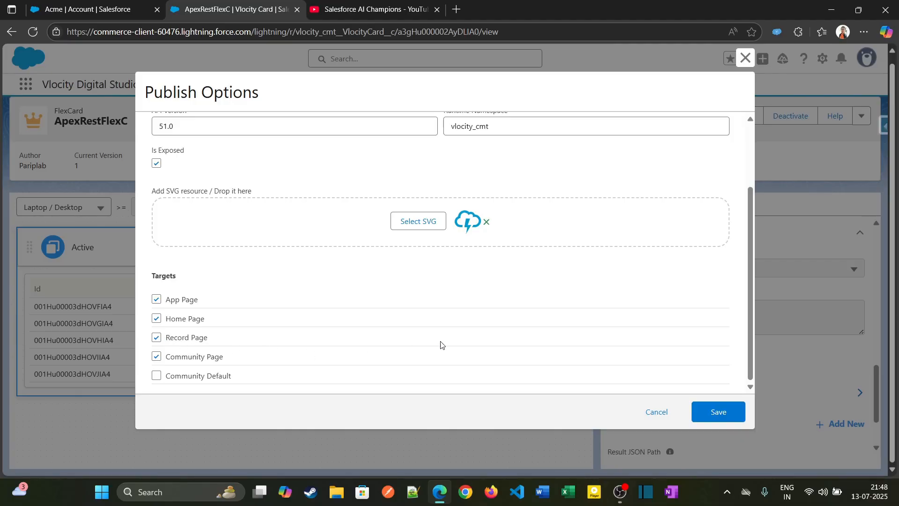
pyautogui.click(657, 412)
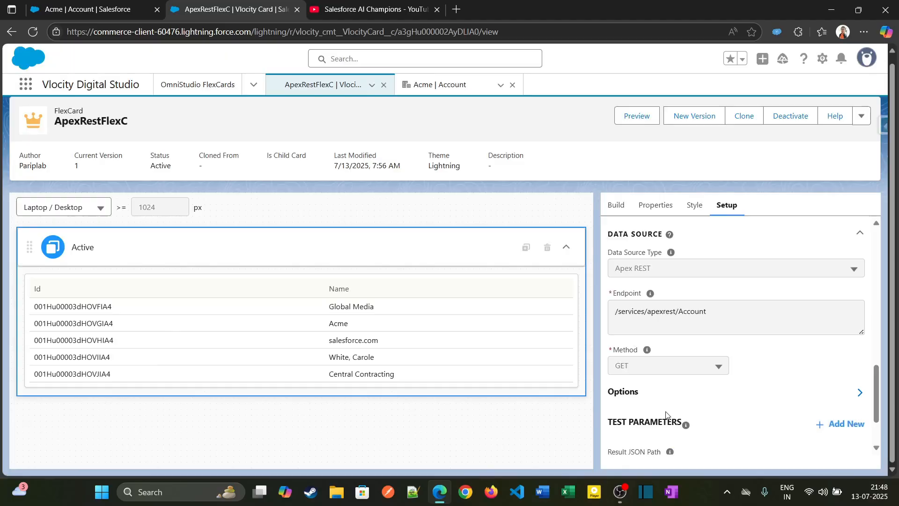
# Recheck the interface settings in the FlexCard's publish options and close them unsaved
pyautogui.click(862, 116)
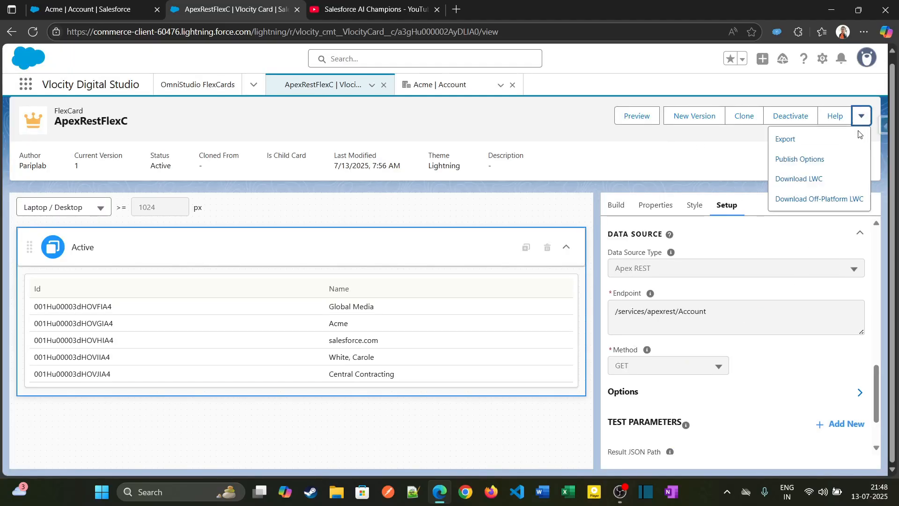
pyautogui.click(793, 160)
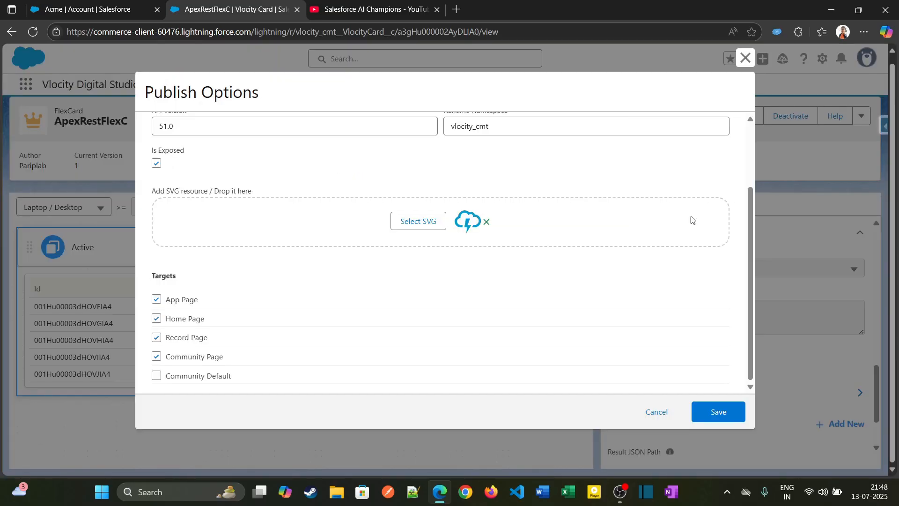
pyautogui.scroll(5, 680, 267)
pyautogui.click(745, 58)
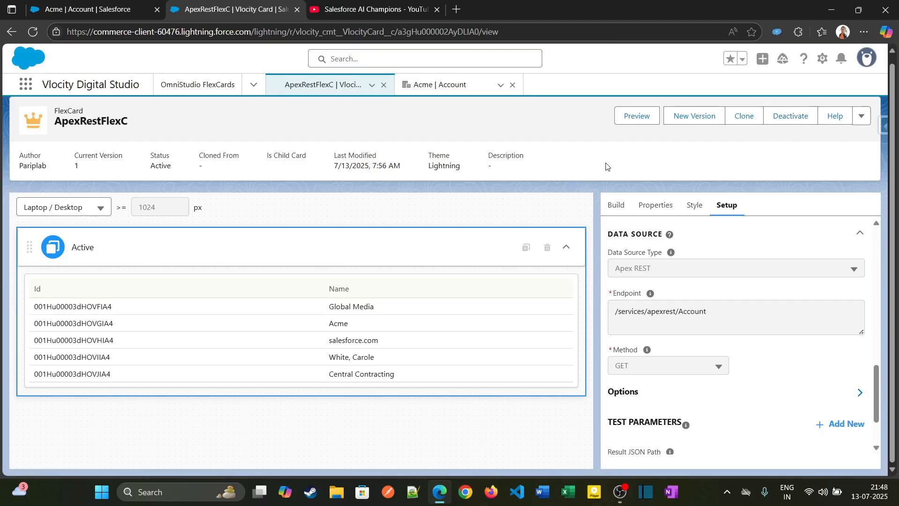
pyautogui.scroll(1, 478, 178)
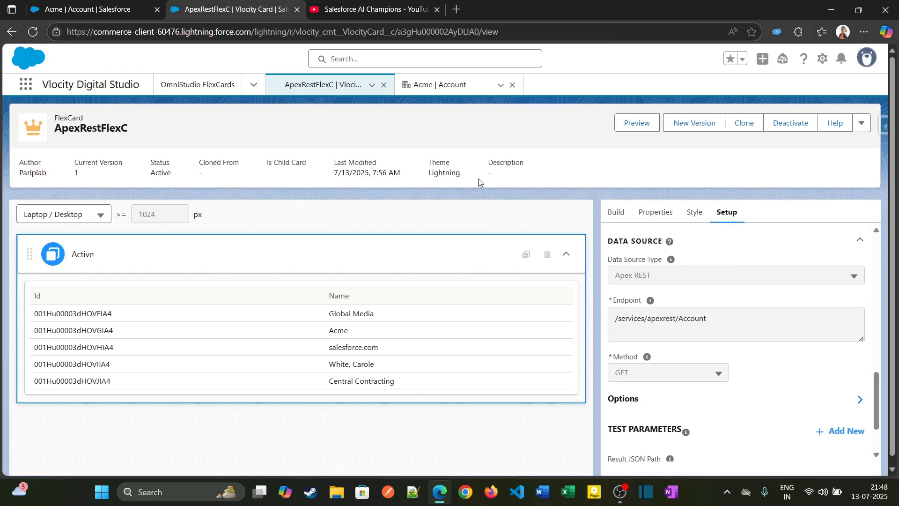
pyautogui.click(861, 123)
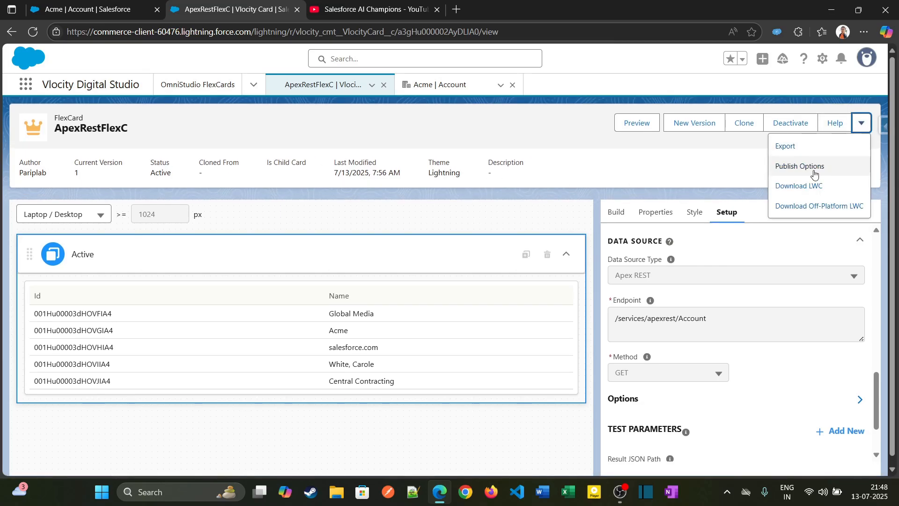
# Open the Acme account's record page for editing in Lightning App Builder
pyautogui.click(84, 9)
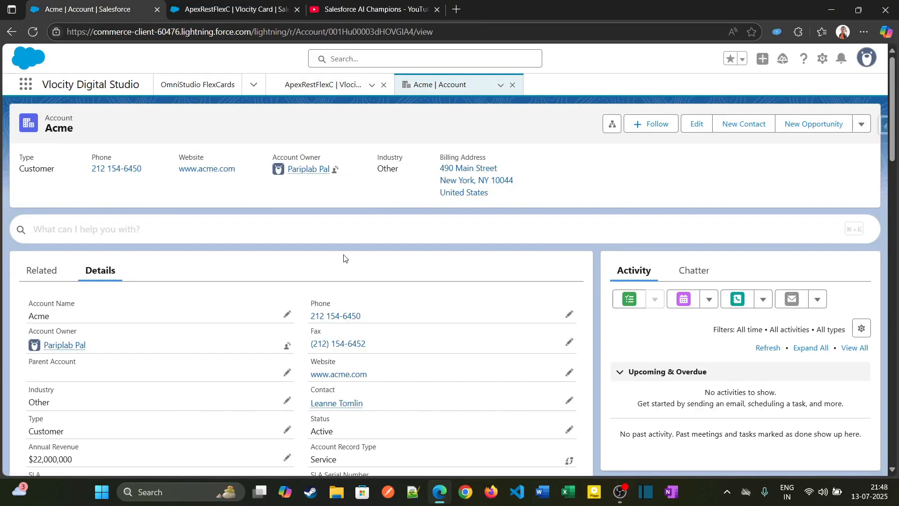
pyautogui.scroll(-3, 344, 258)
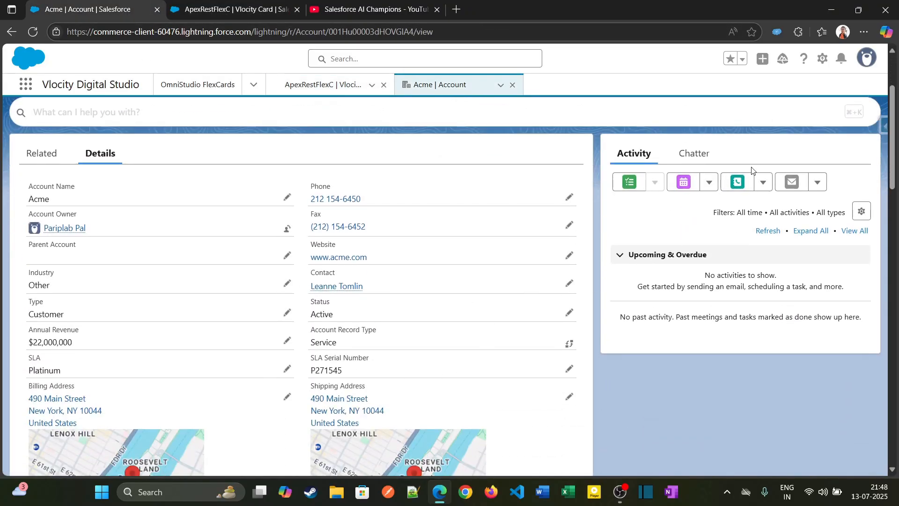
pyautogui.click(823, 59)
pyautogui.click(760, 206)
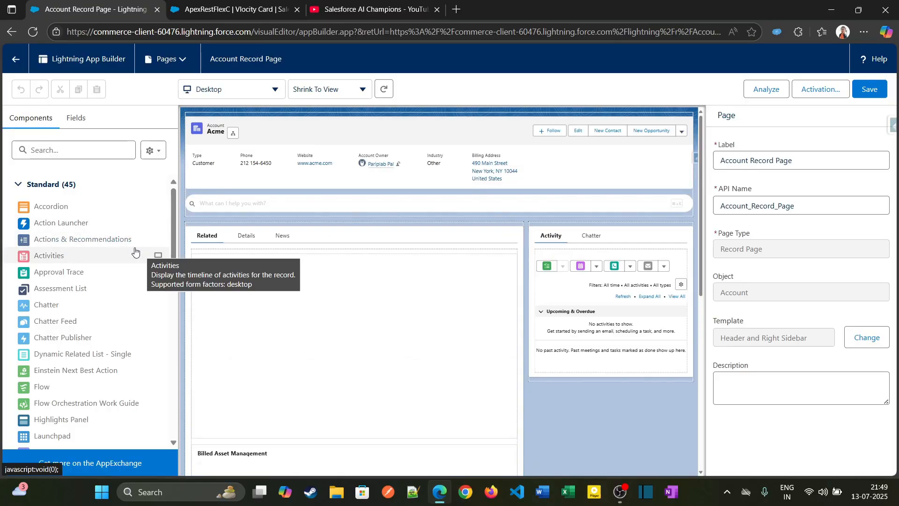
# Browse the standard and custom components to locate the ApexRestFlexC component
pyautogui.scroll(-10, 133, 255)
pyautogui.scroll(-6, 133, 256)
pyautogui.scroll(2, 127, 265)
pyautogui.scroll(15, 66, 286)
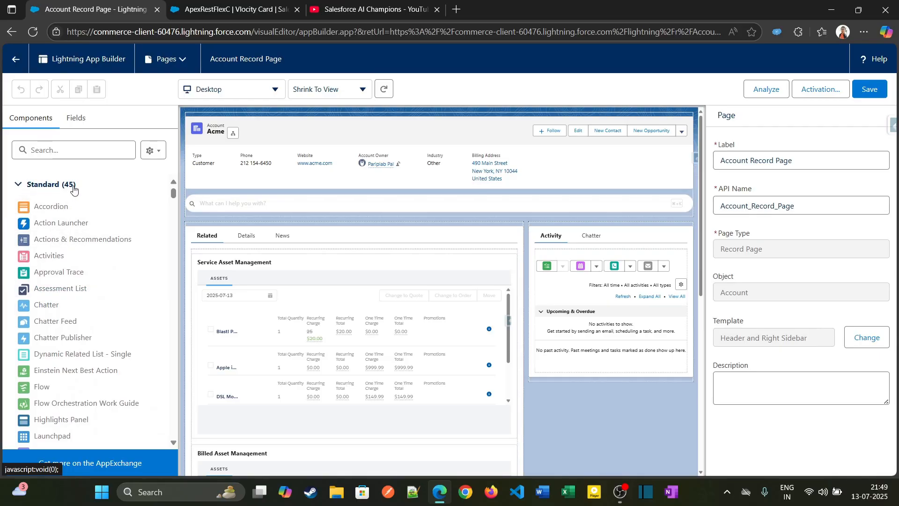
pyautogui.scroll(-8, 85, 358)
pyautogui.scroll(-5, 85, 357)
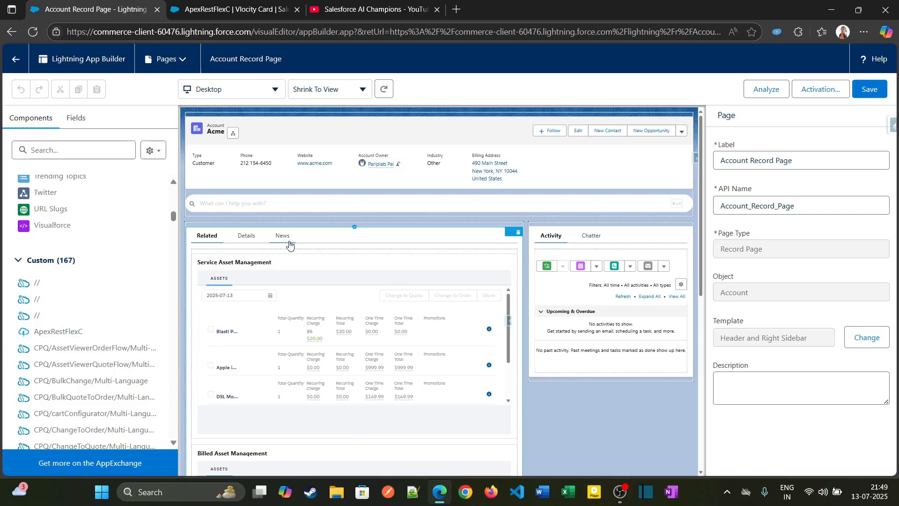
# Add a tab with the custom label "Accounts List FlexCard" to the page's main Tabs component
pyautogui.click(322, 236)
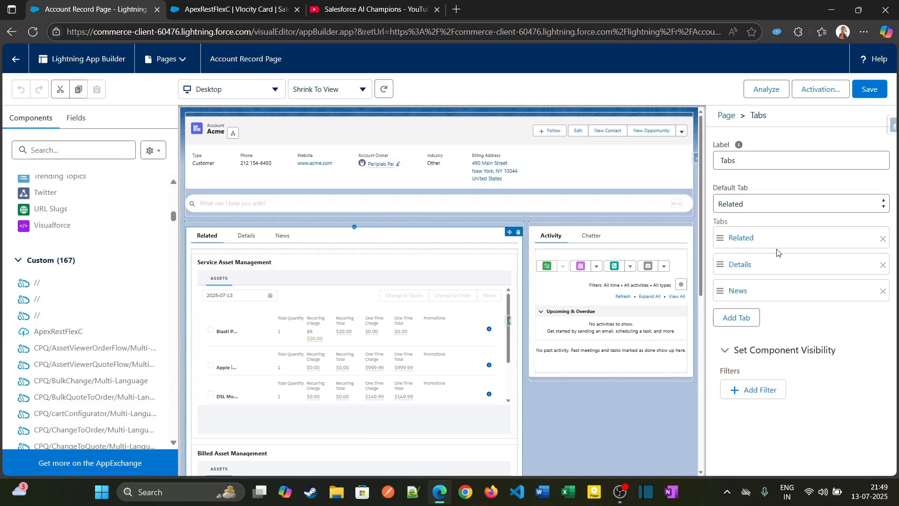
pyautogui.click(753, 319)
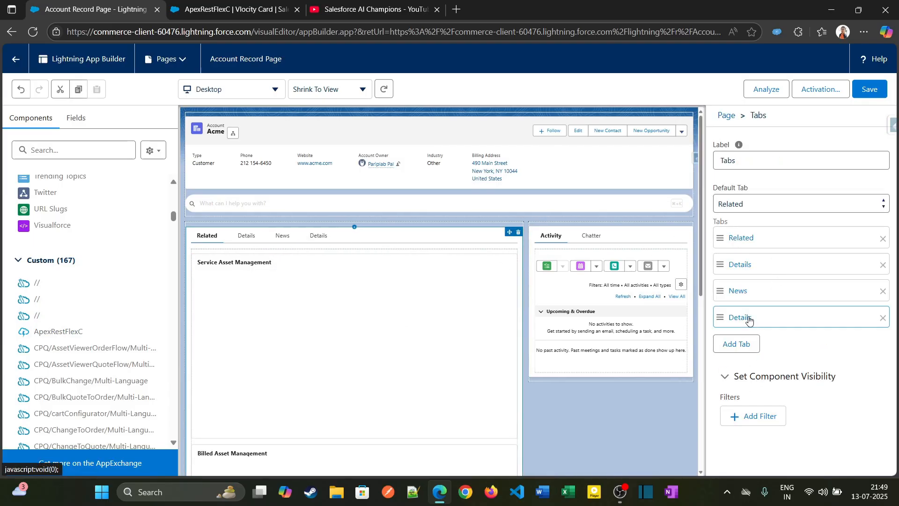
pyautogui.click(749, 319)
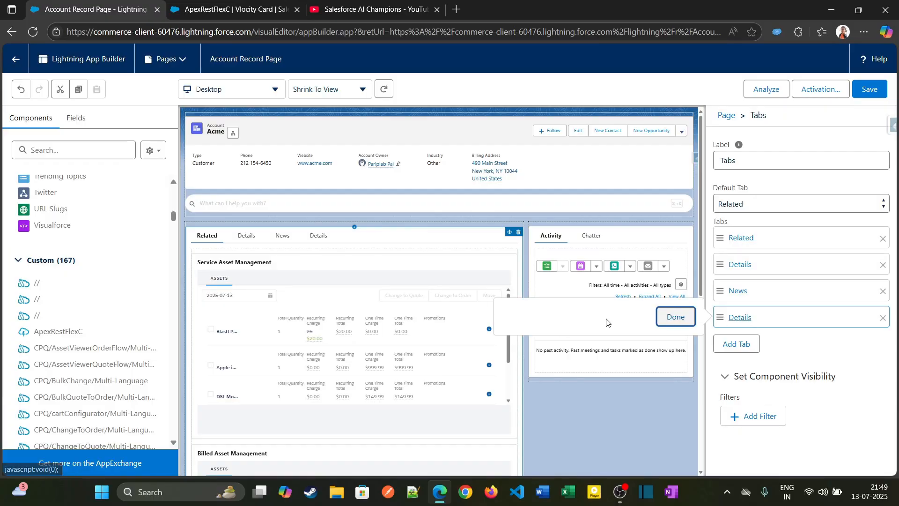
pyautogui.click(595, 333)
pyautogui.scroll(10, 575, 143)
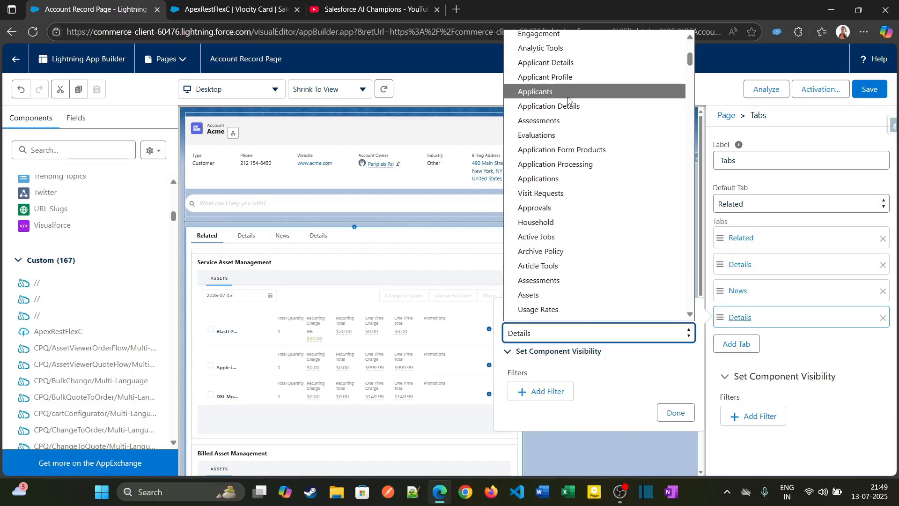
pyautogui.click(555, 42)
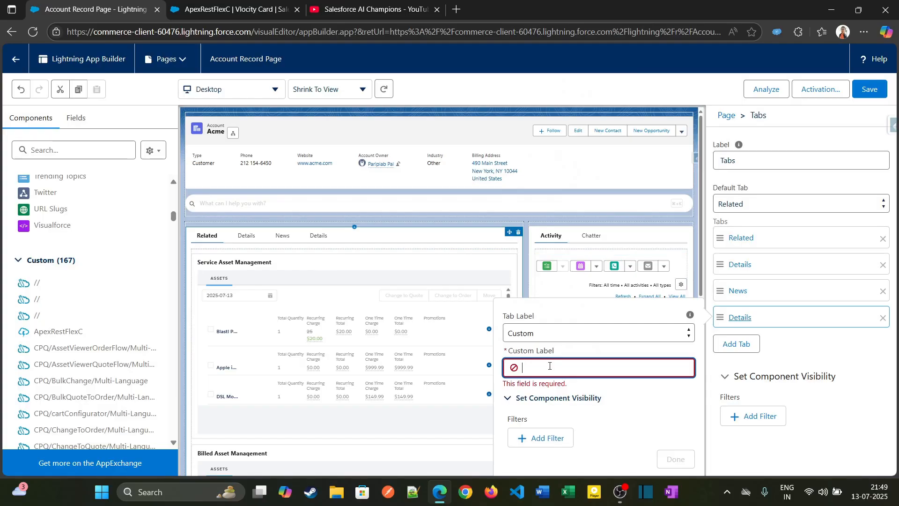
pyautogui.write('Accounts List FlexCard')
pyautogui.click(677, 448)
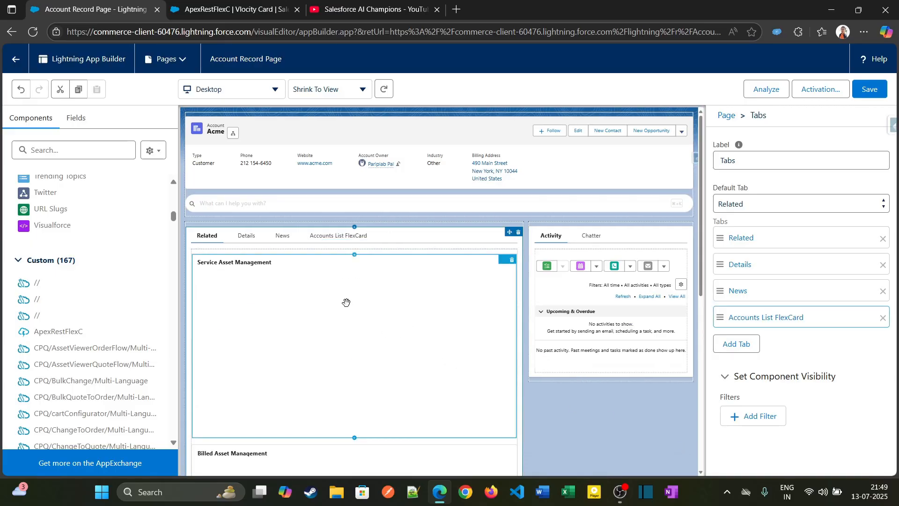
# Place the ApexRestFlexC custom component in the Accounts List FlexCard tab and save the page
pyautogui.click(338, 235)
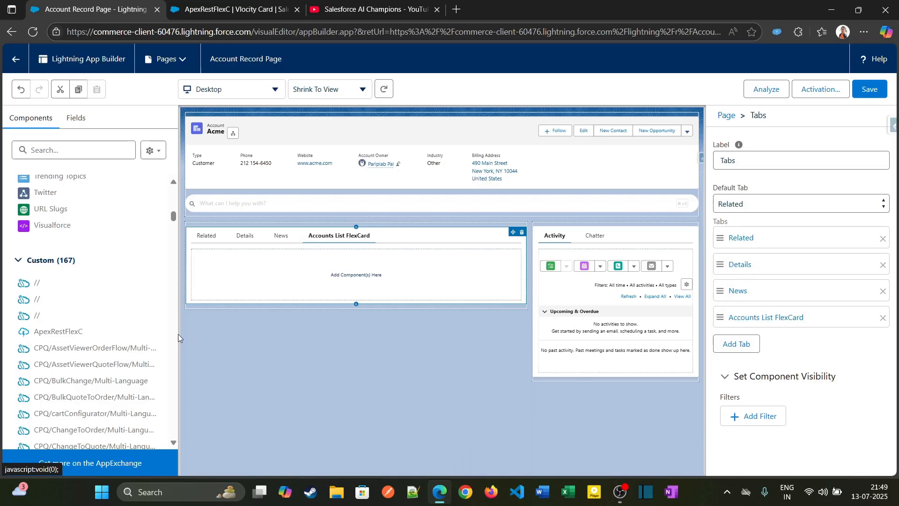
pyautogui.moveTo(66, 331); pyautogui.dragTo(324, 279)
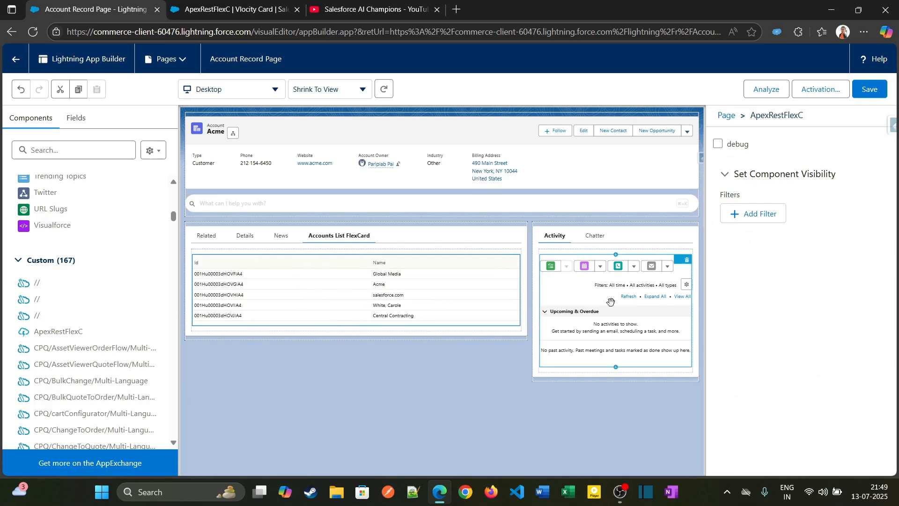
pyautogui.click(870, 90)
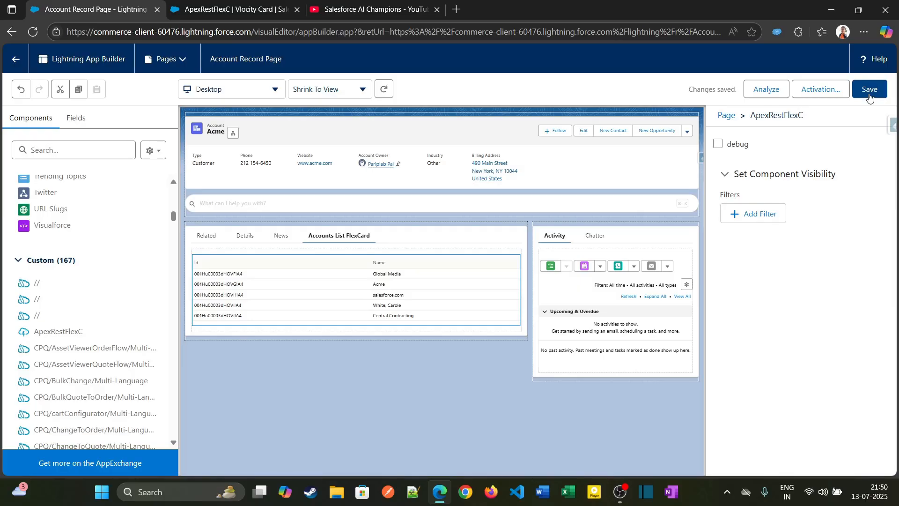
# Return to the Acme account record and view the Accounts List FlexCard tab
pyautogui.click(7, 62)
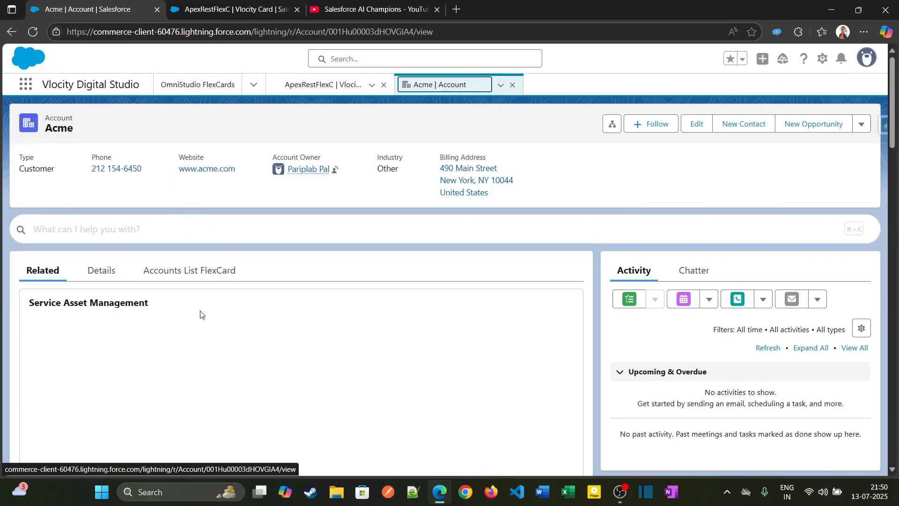
pyautogui.click(218, 271)
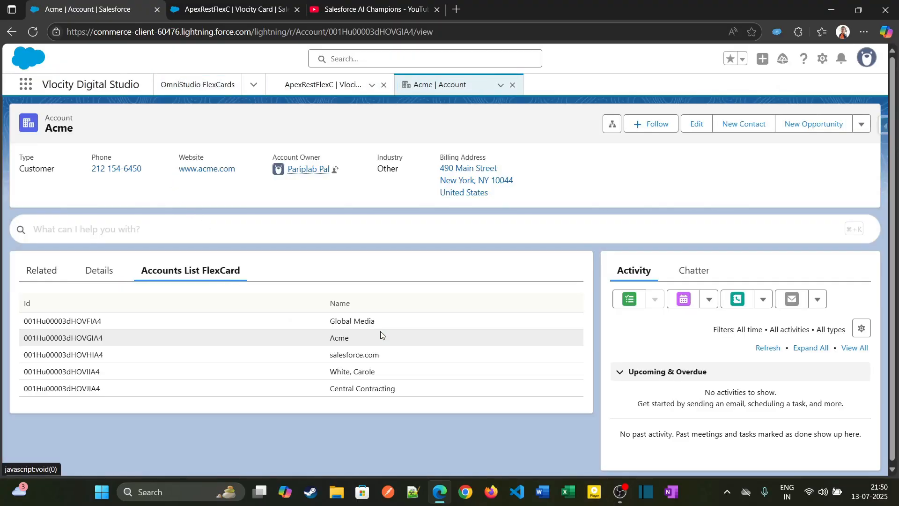